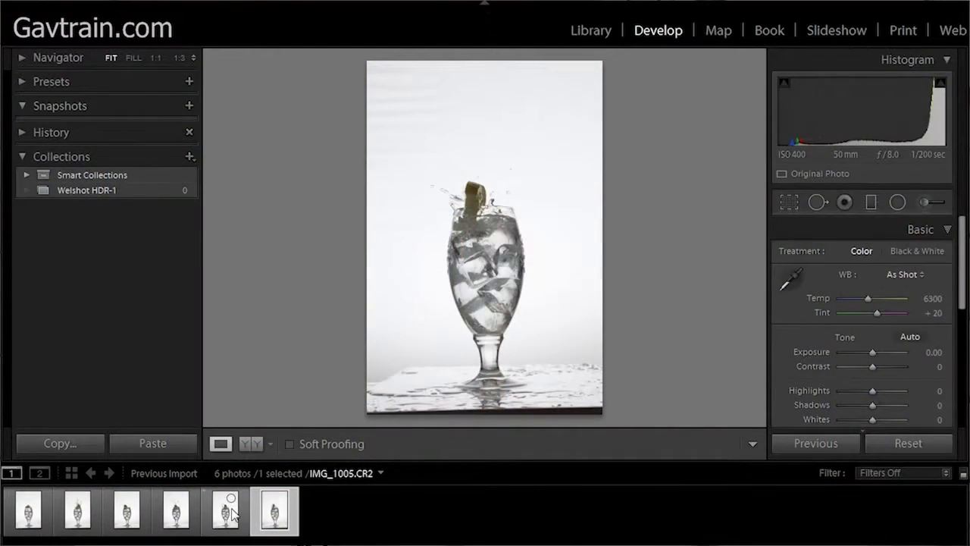
Step: Compare the six filmstrip shots and select IMG_1002.CR2, the one with the biggest splash
click(227, 510)
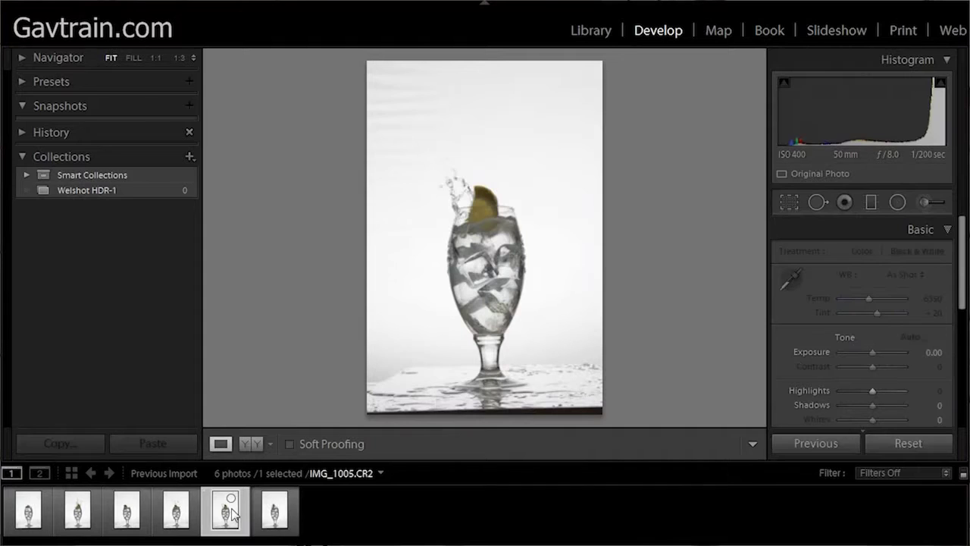
click(178, 511)
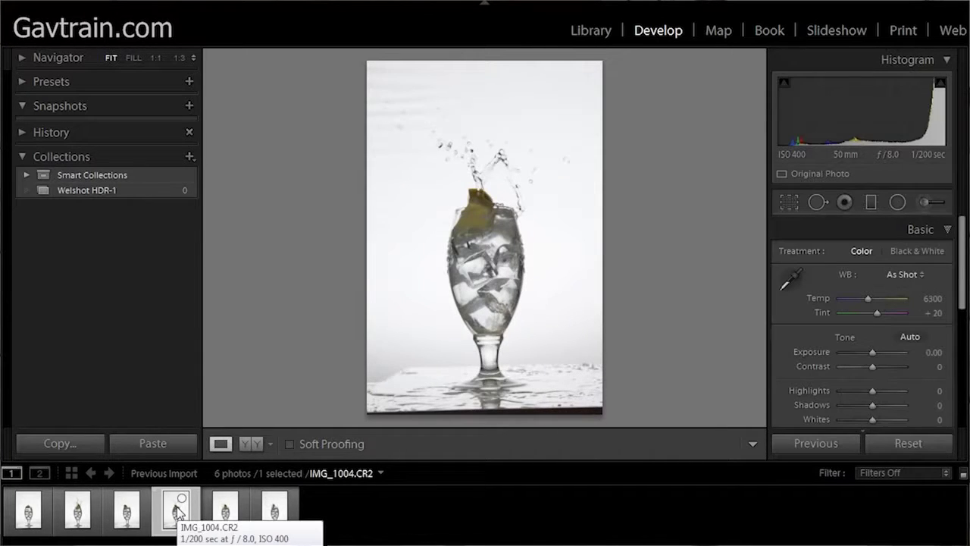
click(132, 520)
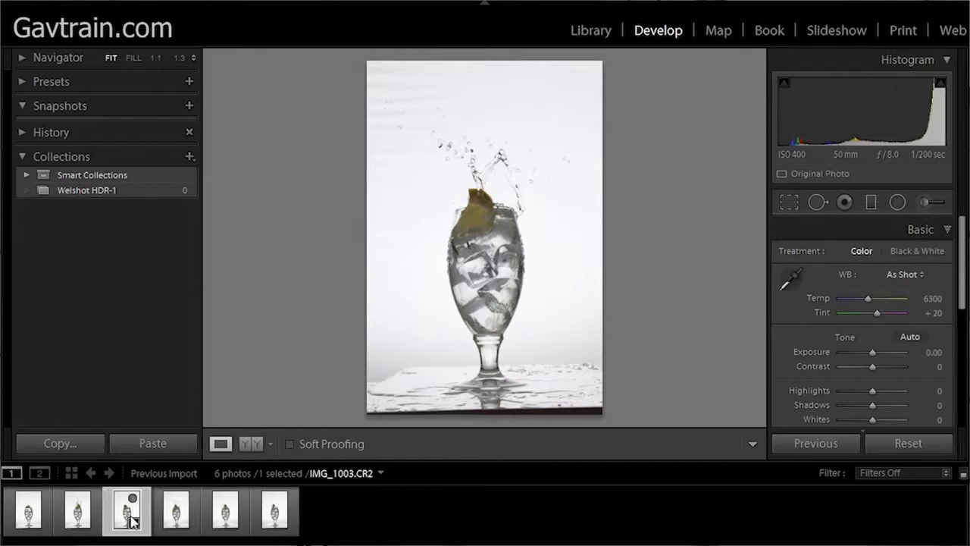
click(81, 515)
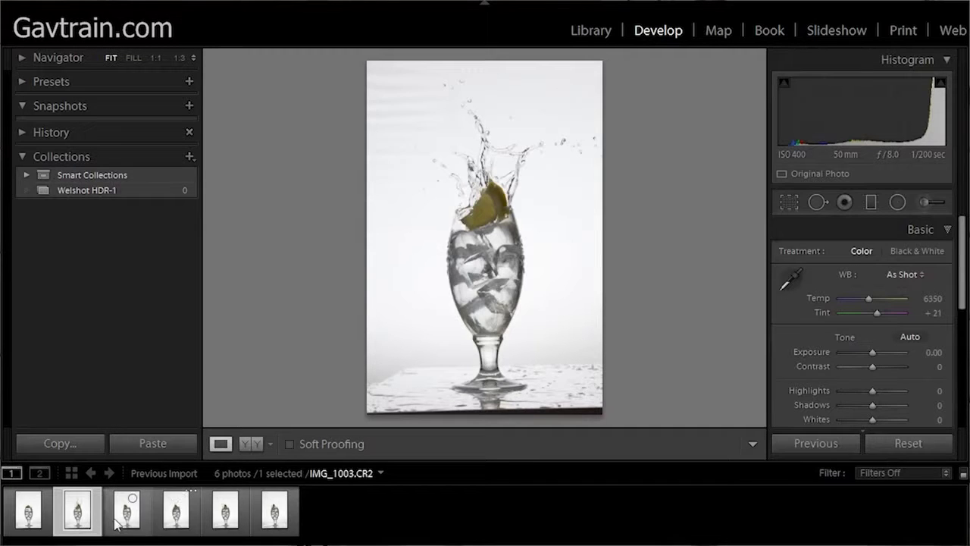
click(36, 516)
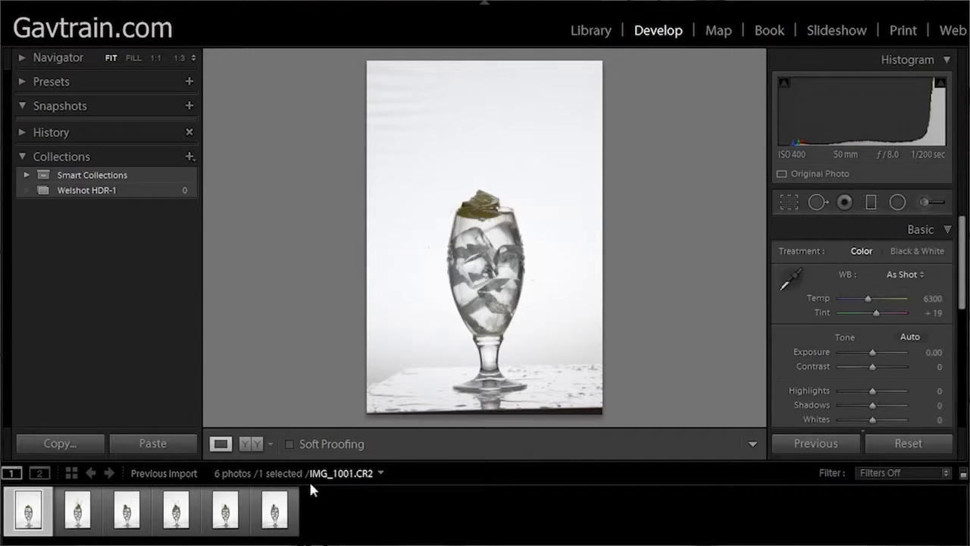
click(77, 516)
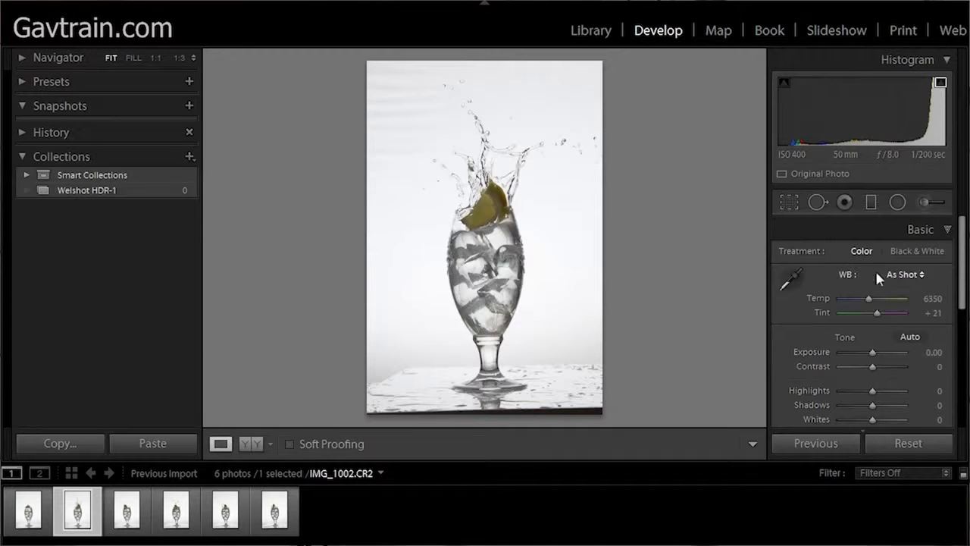
Step: Raise Whites to +55 and Clarity to +67 with the highlight clipping warning shown
drag(963, 262, 963, 306)
drag(873, 334, 890, 334)
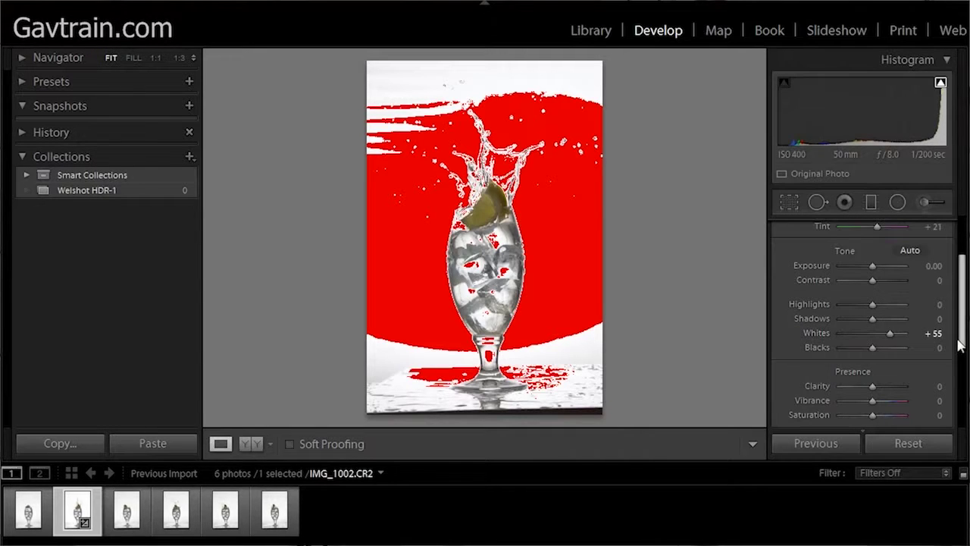
scroll(960, 342, down, 1)
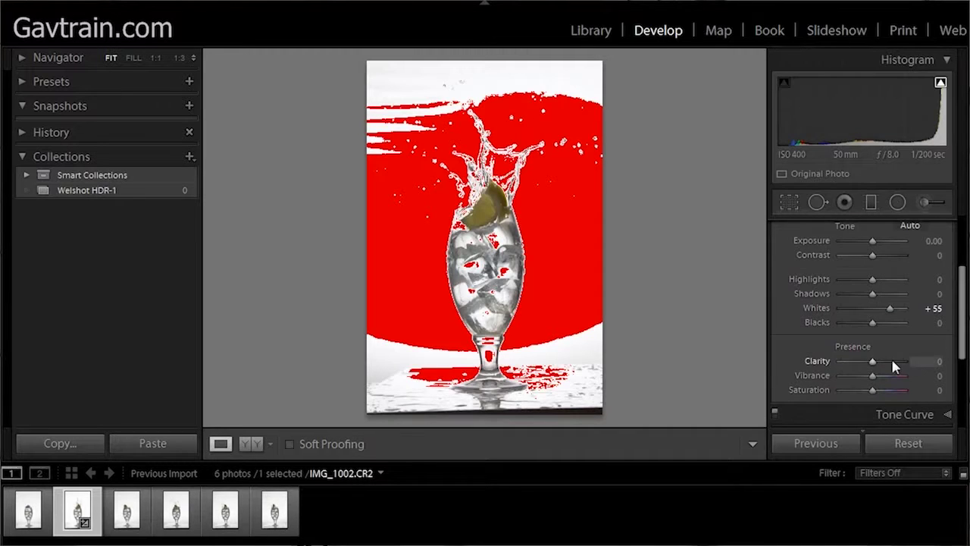
drag(875, 366, 892, 367)
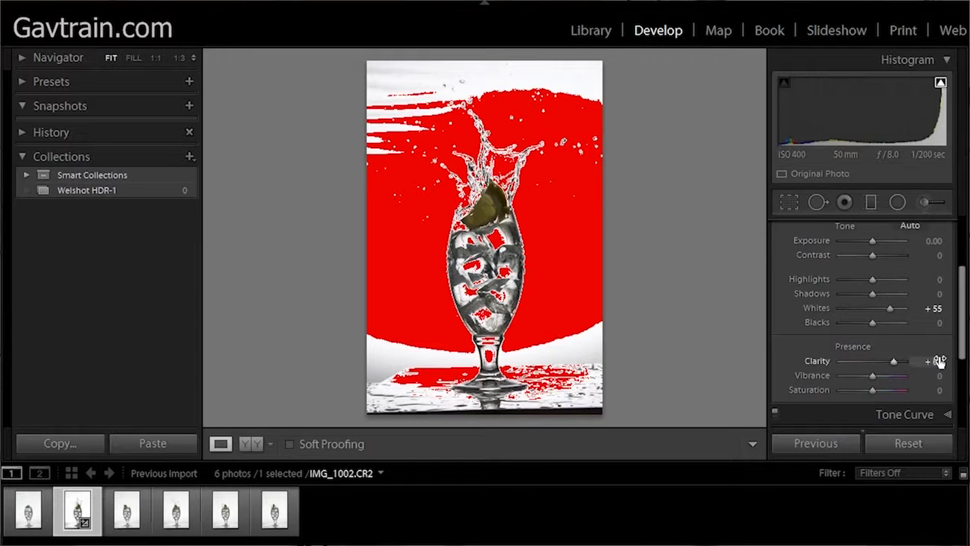
scroll(965, 351, up, 5)
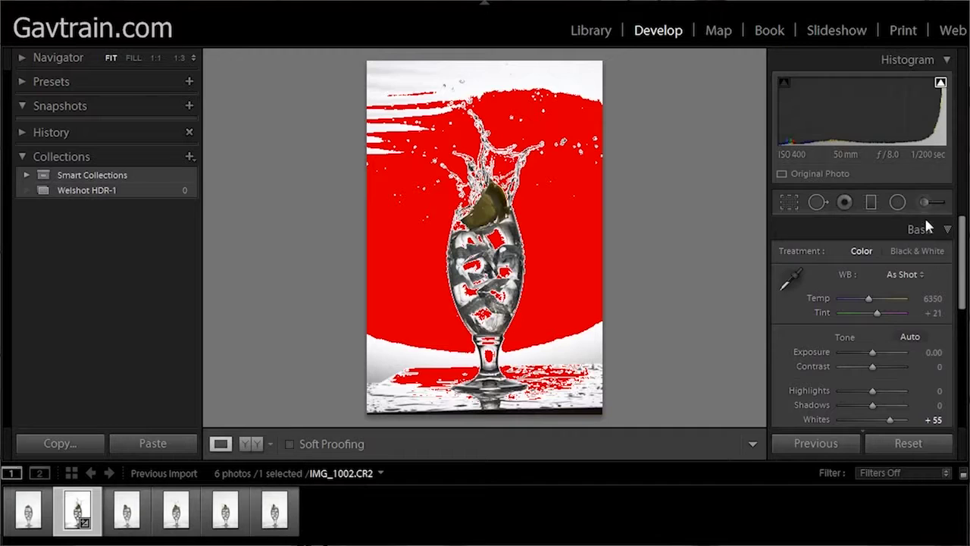
Step: Paint an Adjustment Brush at +0.78 Exposure over the top background
click(926, 206)
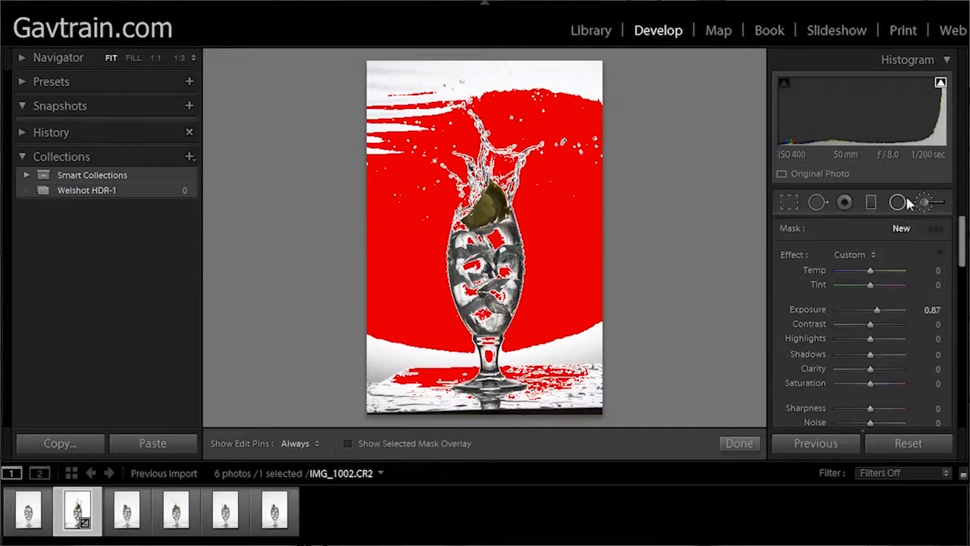
double_click(785, 252)
key(h)
mouse_move(632, 91)
mouse_down()
mouse_move(494, 55)
mouse_move(383, 72)
mouse_move(354, 107)
mouse_move(337, 235)
mouse_move(361, 329)
mouse_move(419, 367)
mouse_move(384, 374)
mouse_move(381, 390)
mouse_move(401, 429)
mouse_move(492, 445)
mouse_move(580, 415)
mouse_move(589, 349)
mouse_move(602, 363)
mouse_move(562, 358)
mouse_move(584, 346)
mouse_up()
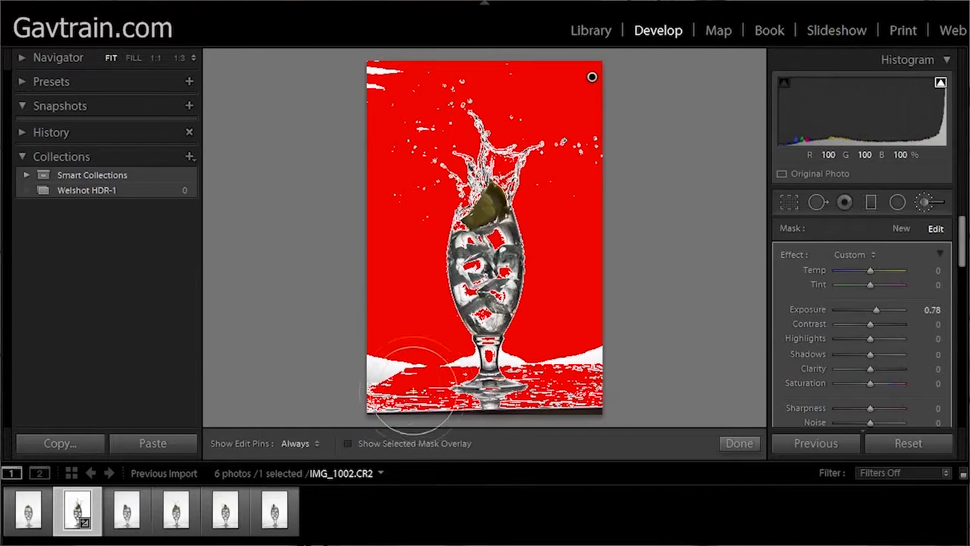
Step: Brush the bottom background and table brighter with a second +0.78 Exposure stroke
click(901, 230)
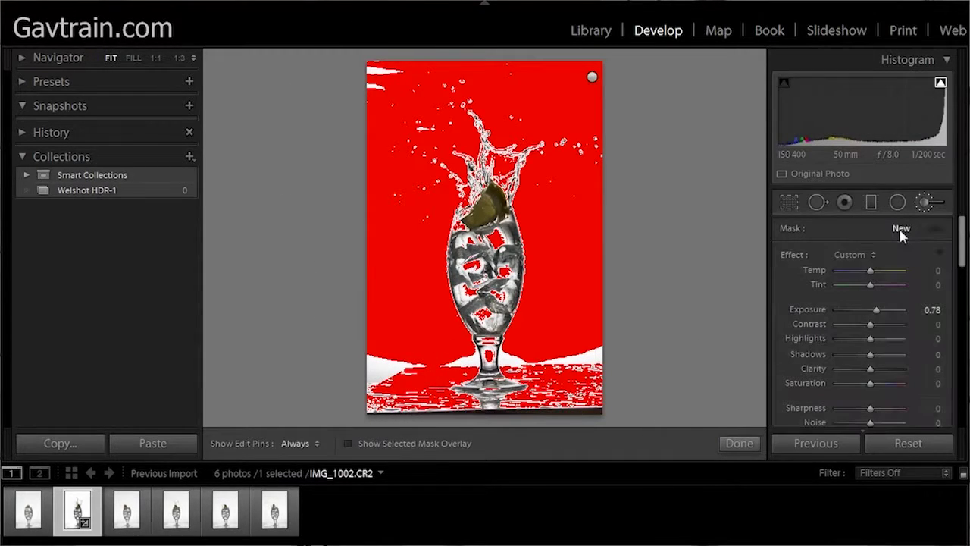
click(380, 72)
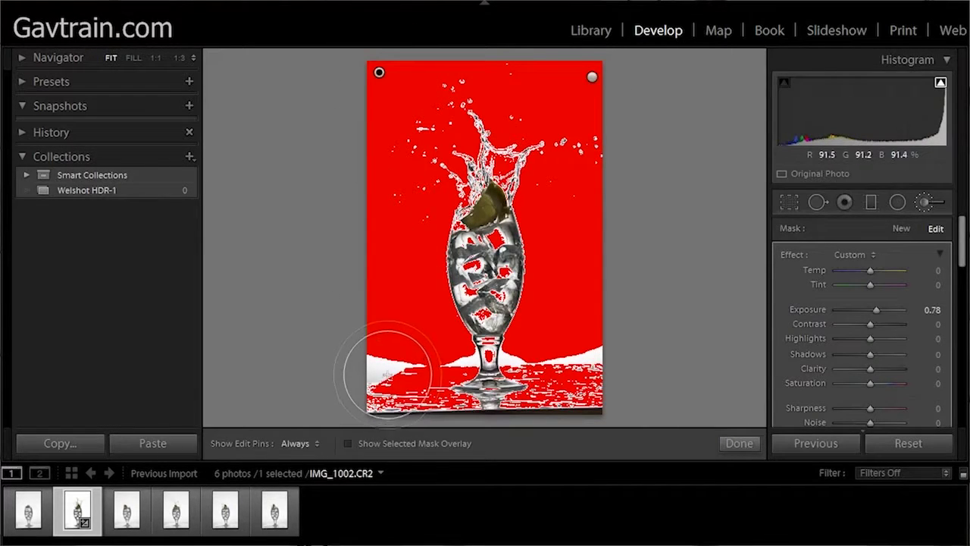
mouse_move(401, 357)
mouse_down()
mouse_move(493, 395)
mouse_move(592, 355)
mouse_up()
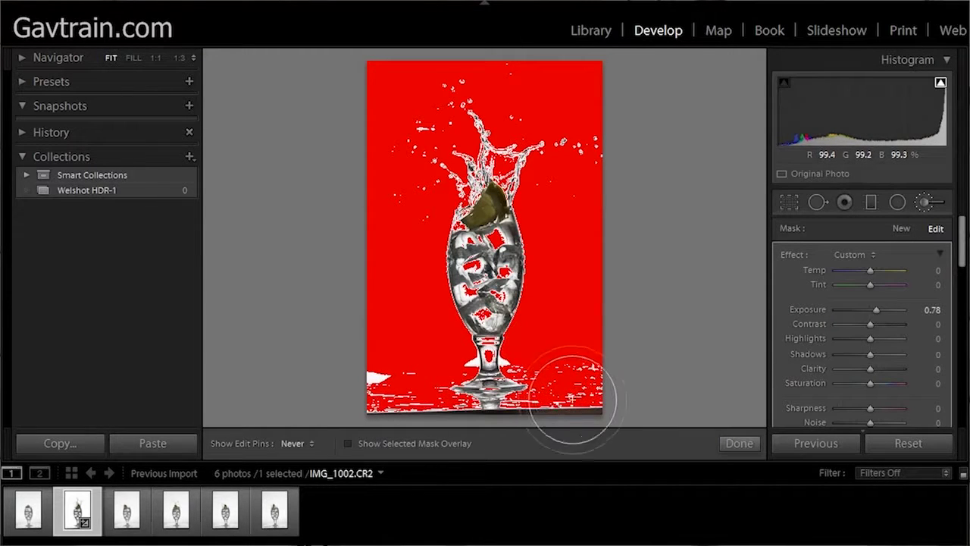
key(h)
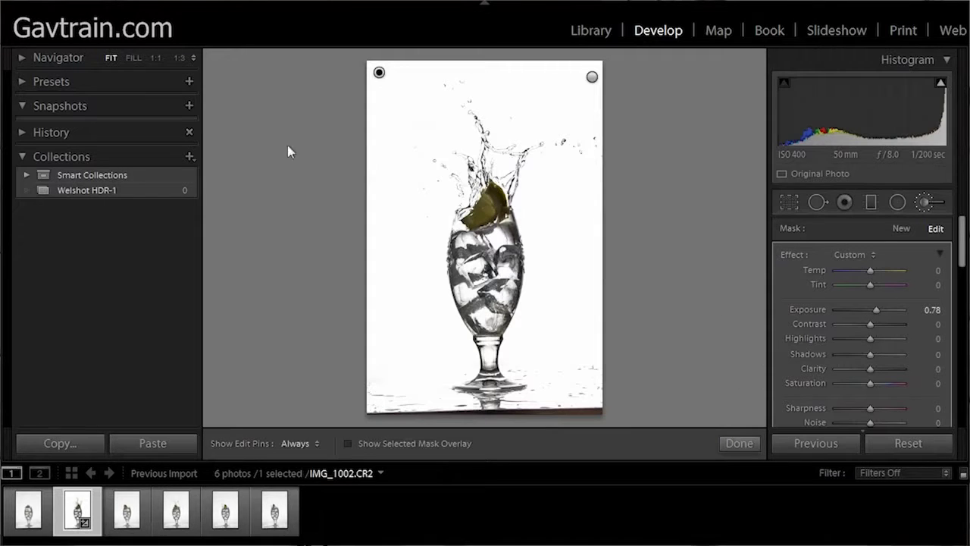
Step: At 1:3 zoom, paint a new lemon brush with Saturation 82 and Exposure 1.06
click(179, 59)
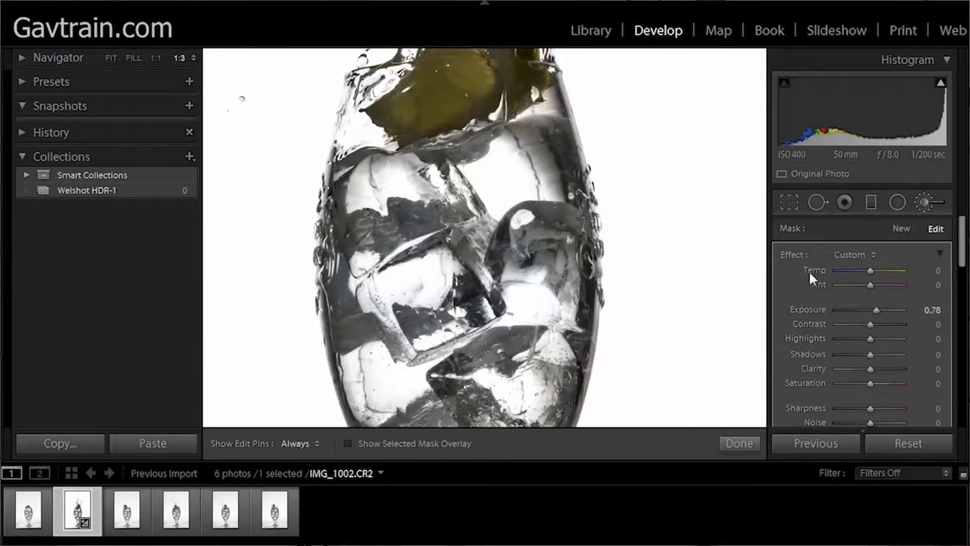
scroll(524, 134, up, 5)
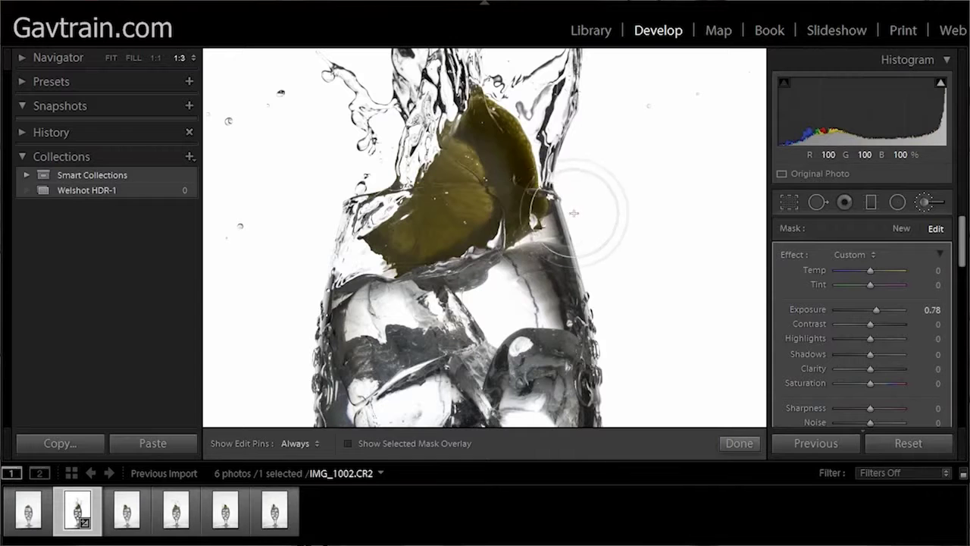
click(900, 231)
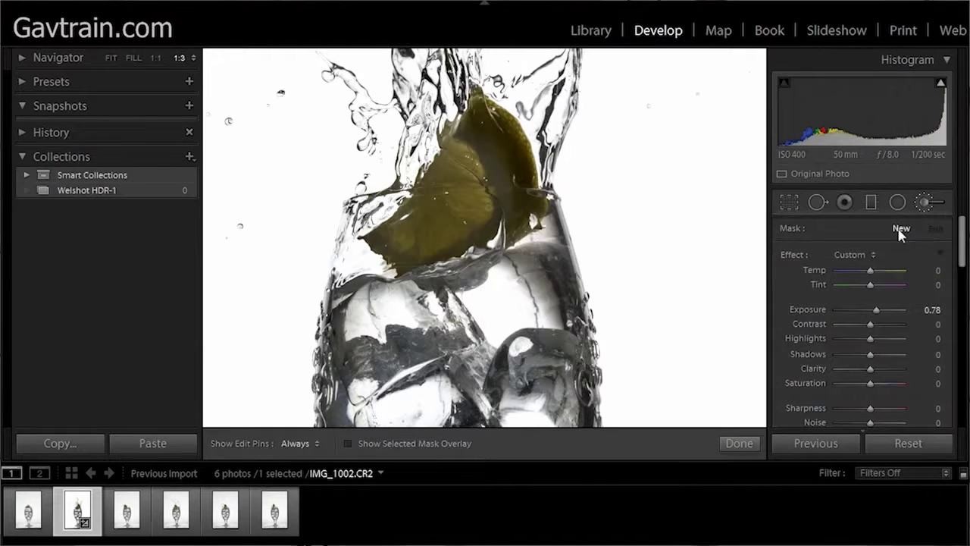
scroll(958, 256, down, 3)
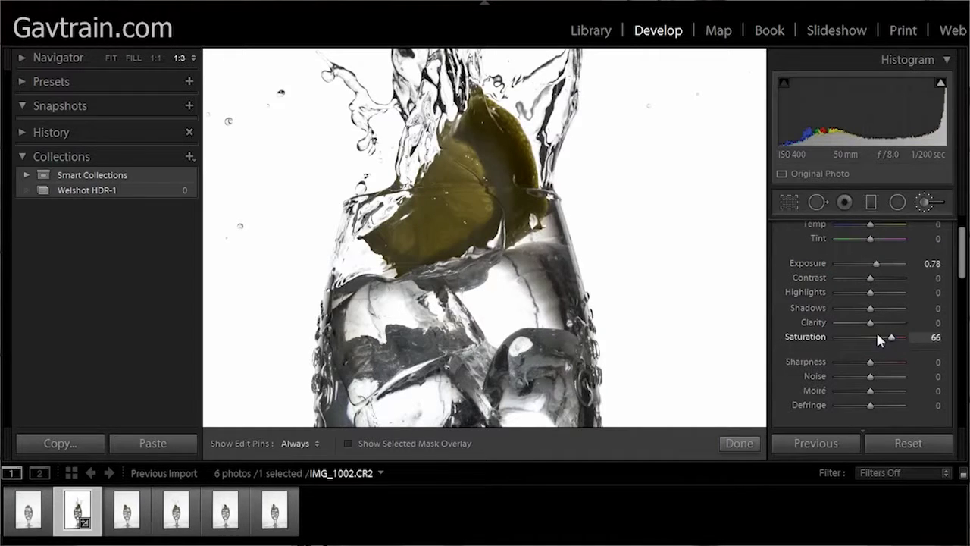
mouse_move(515, 219)
mouse_down()
mouse_move(486, 190)
mouse_move(481, 160)
mouse_move(468, 210)
mouse_move(426, 221)
mouse_move(480, 176)
mouse_move(466, 178)
mouse_move(433, 225)
mouse_move(470, 182)
mouse_up()
key(h)
key(h)
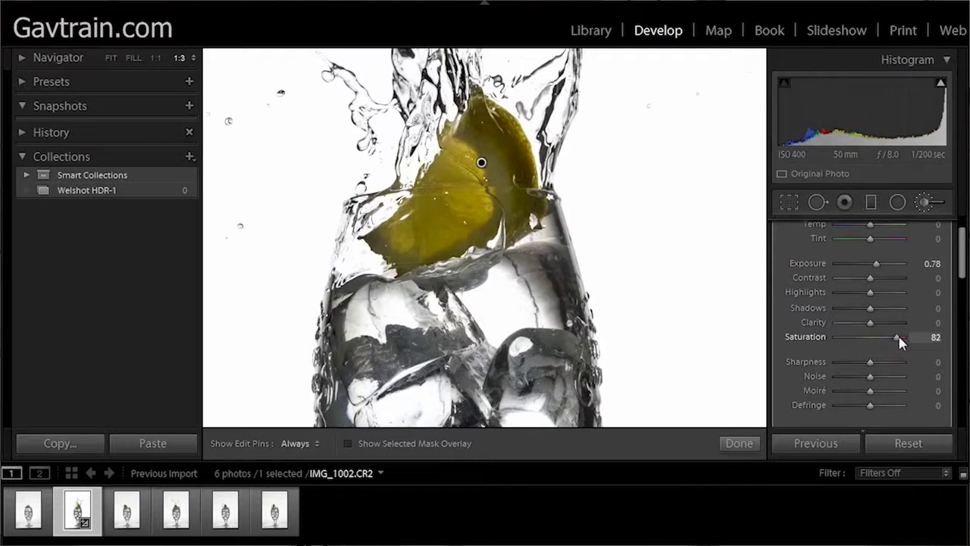
drag(879, 263, 881, 264)
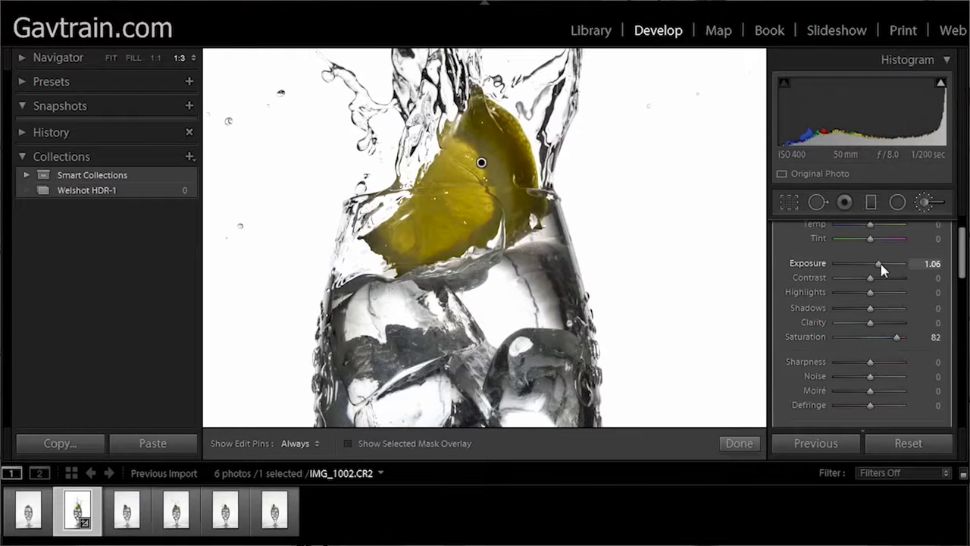
drag(575, 362, 584, 163)
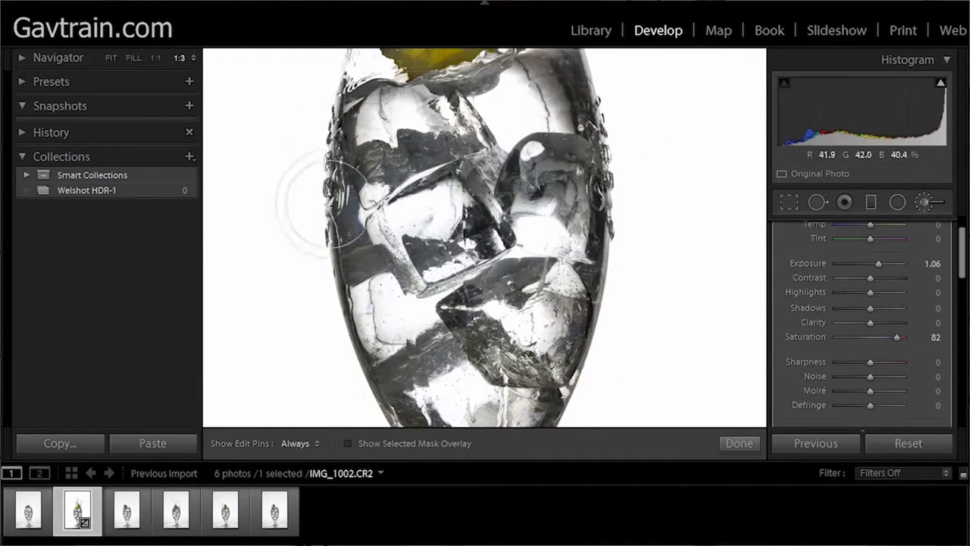
drag(543, 106, 556, 205)
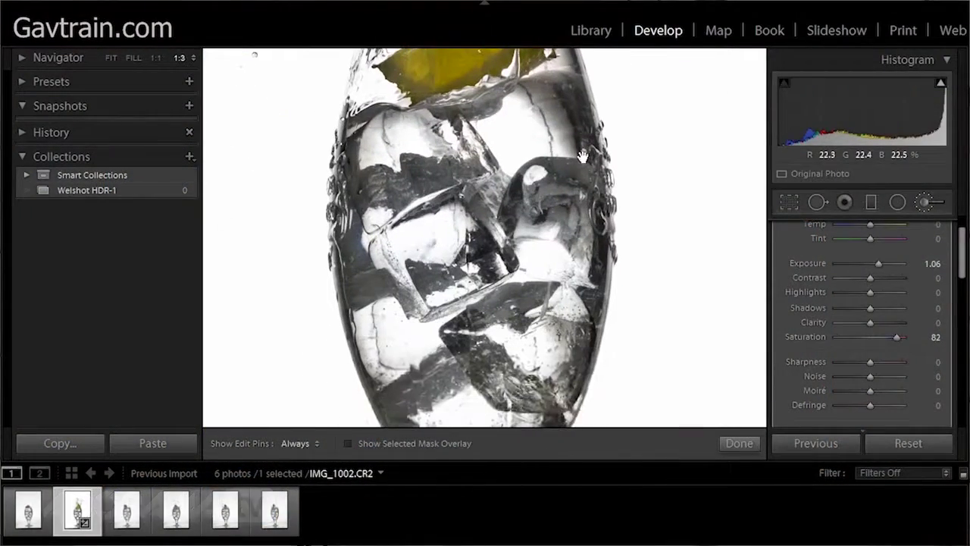
Step: Paint a new Highlights -86, Saturation -100 brush over the ice and glass, then fit the view
scroll(899, 303, up, 2)
click(902, 228)
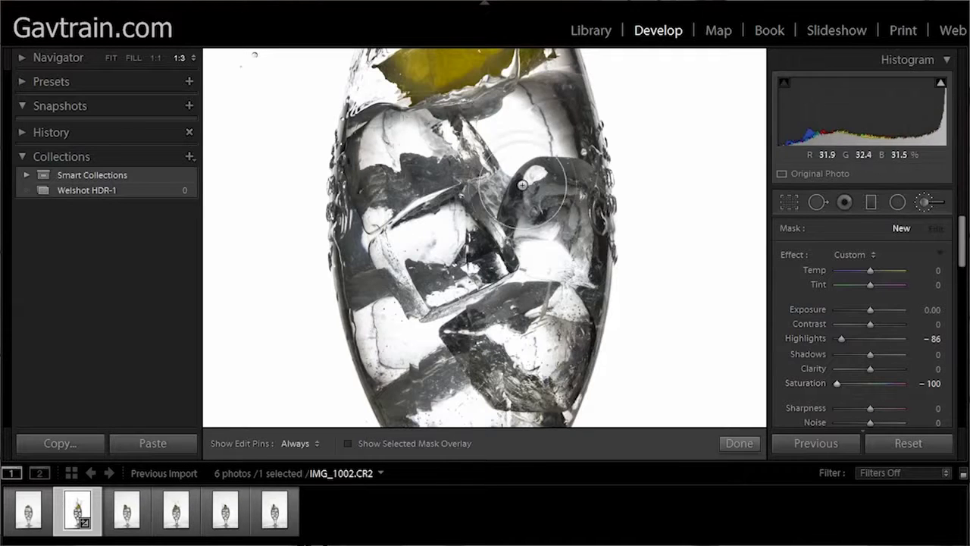
key(h)
drag(398, 240, 445, 272)
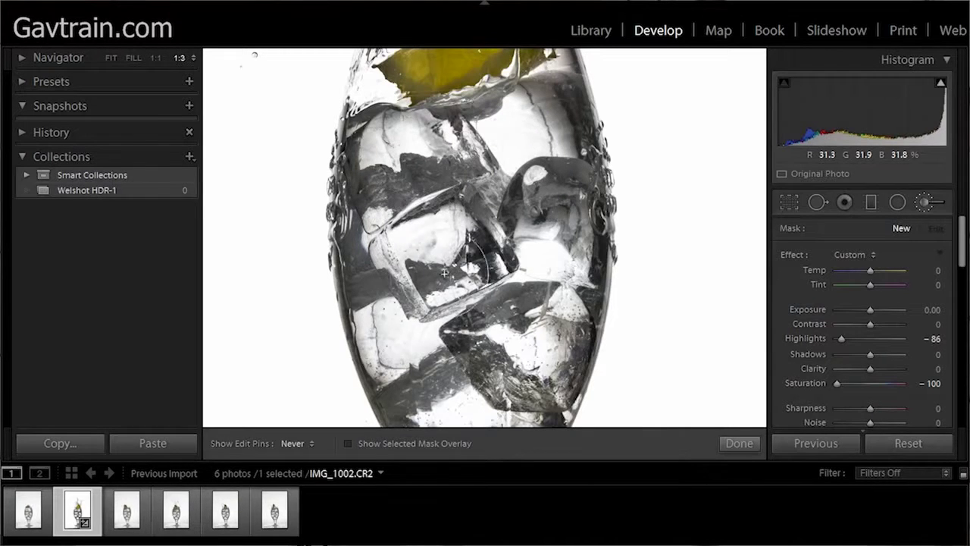
drag(559, 336, 564, 252)
drag(494, 343, 494, 345)
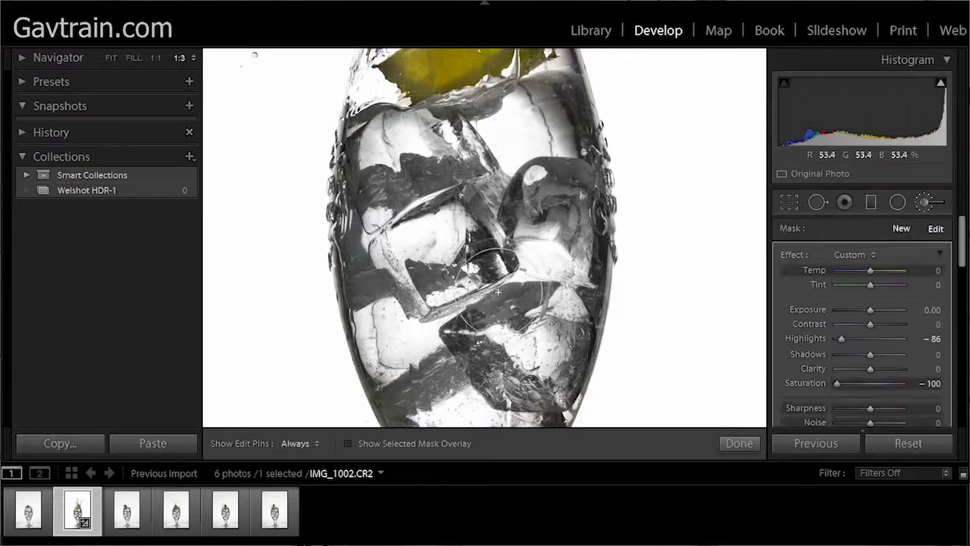
drag(497, 425, 503, 302)
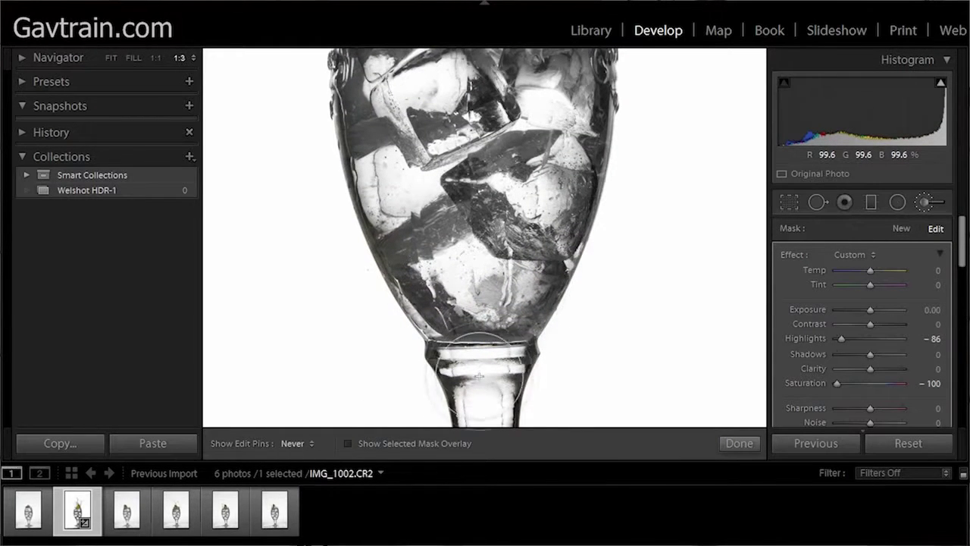
scroll(492, 294, down, 5)
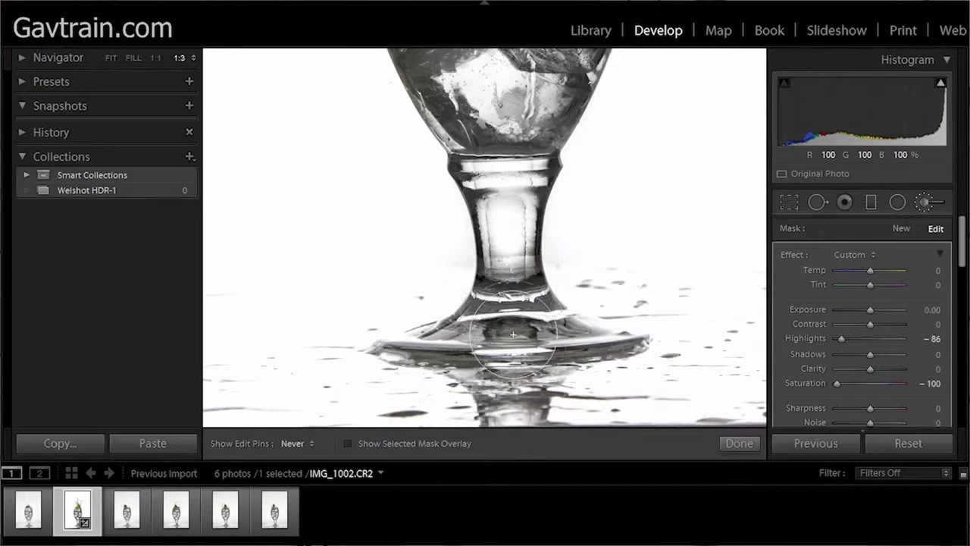
key(h)
scroll(501, 338, up, 7)
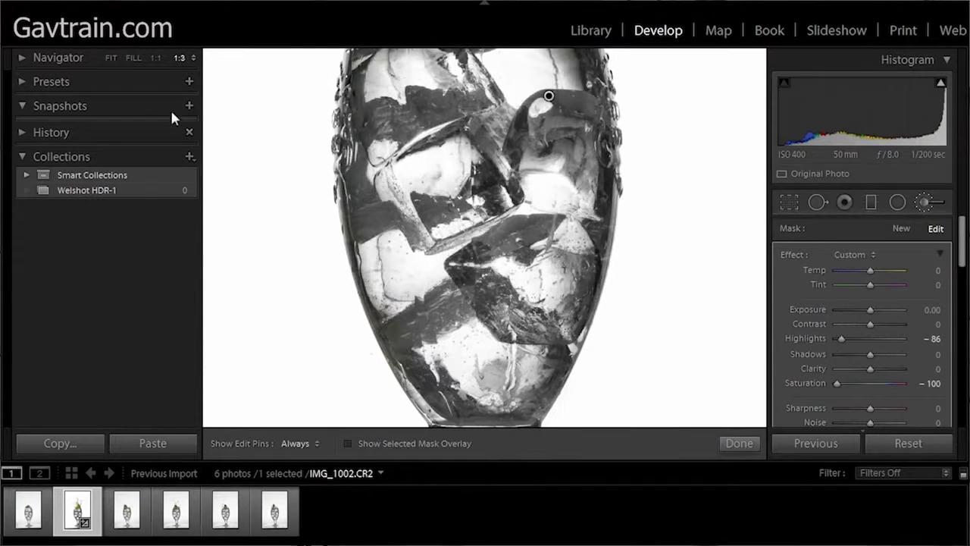
click(111, 61)
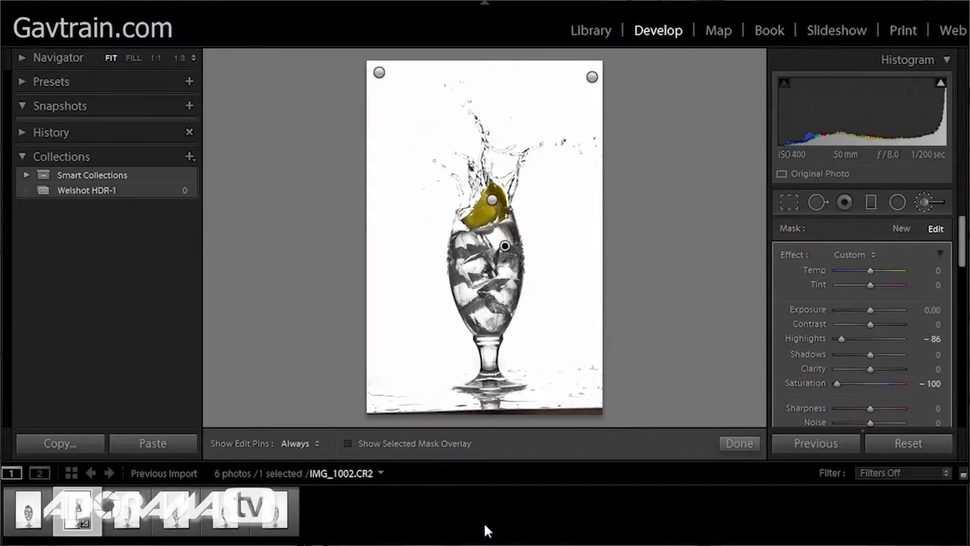
Step: Select all six photos and synchronize IMG_1002's settings to them
key(ctrl+a)
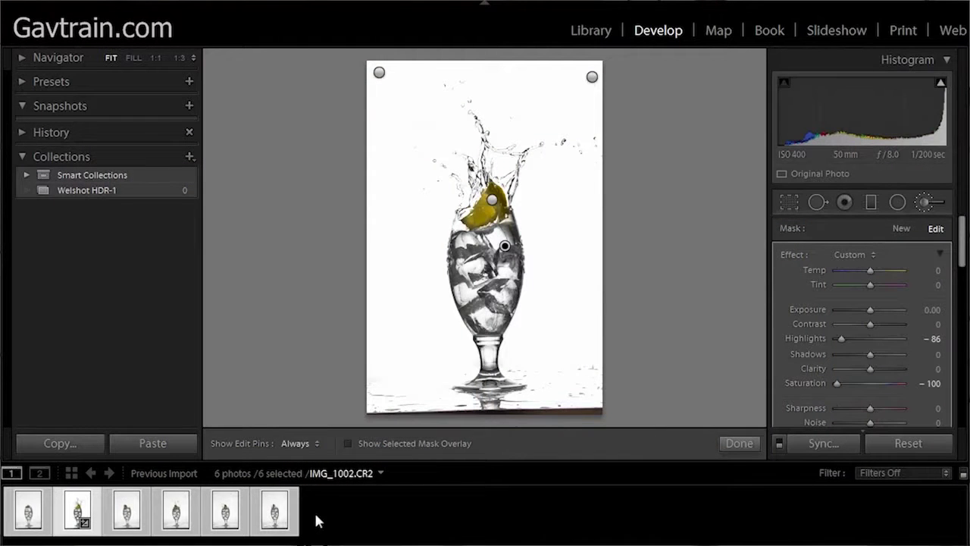
click(824, 444)
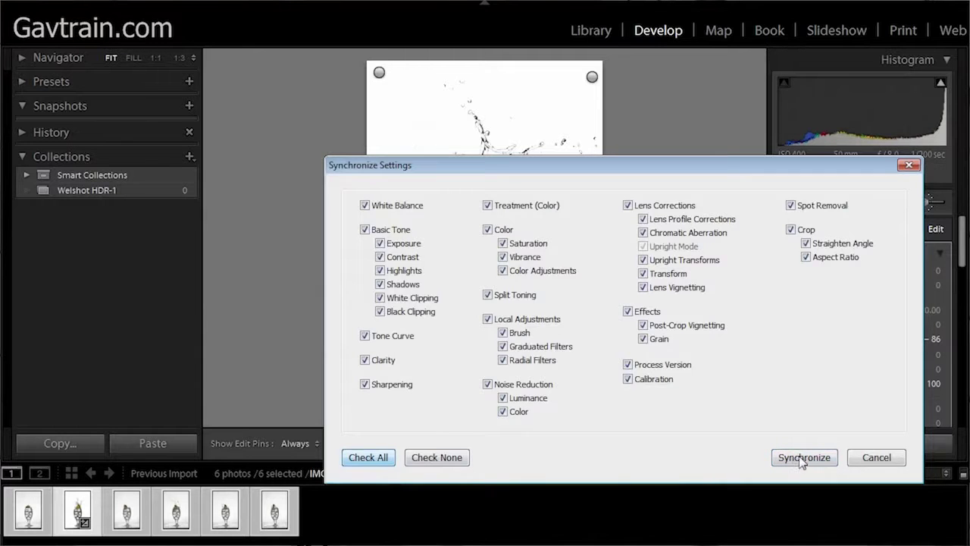
click(803, 457)
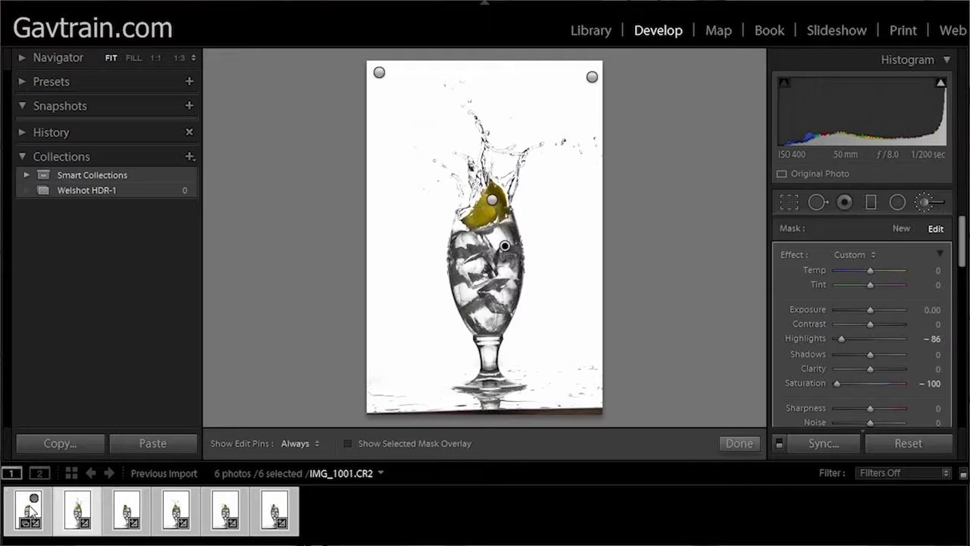
Step: Check the synced edits on IMG_1003 through IMG_1006, then return to IMG_1002
click(77, 512)
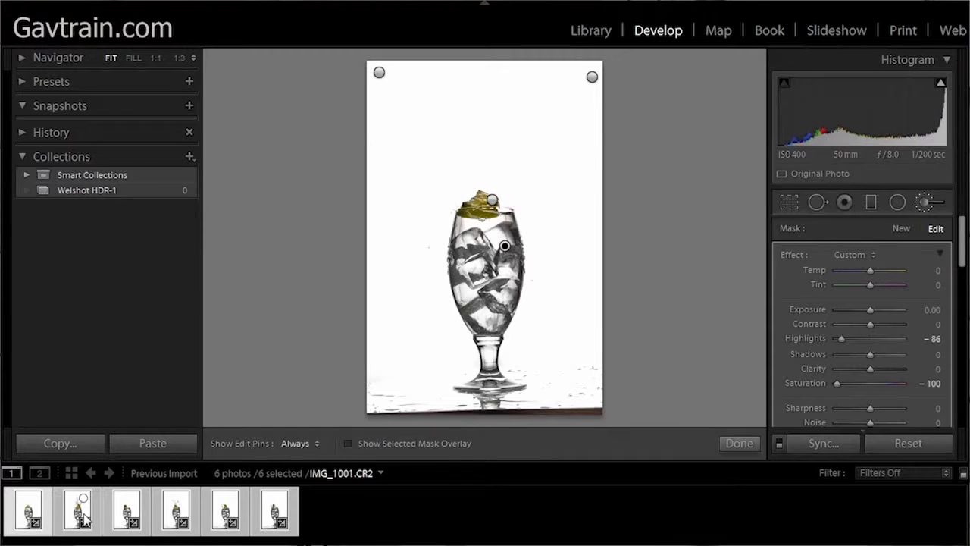
click(119, 521)
click(123, 518)
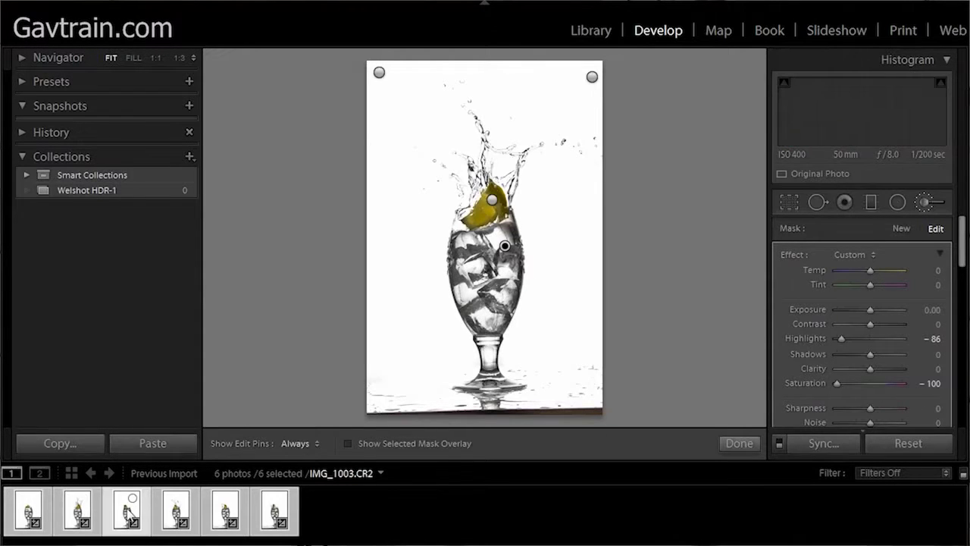
click(165, 521)
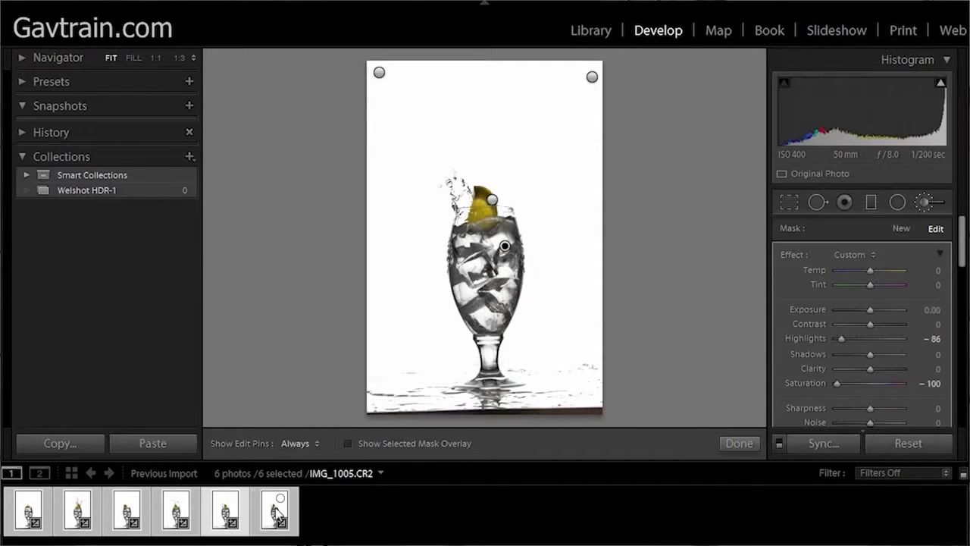
click(275, 510)
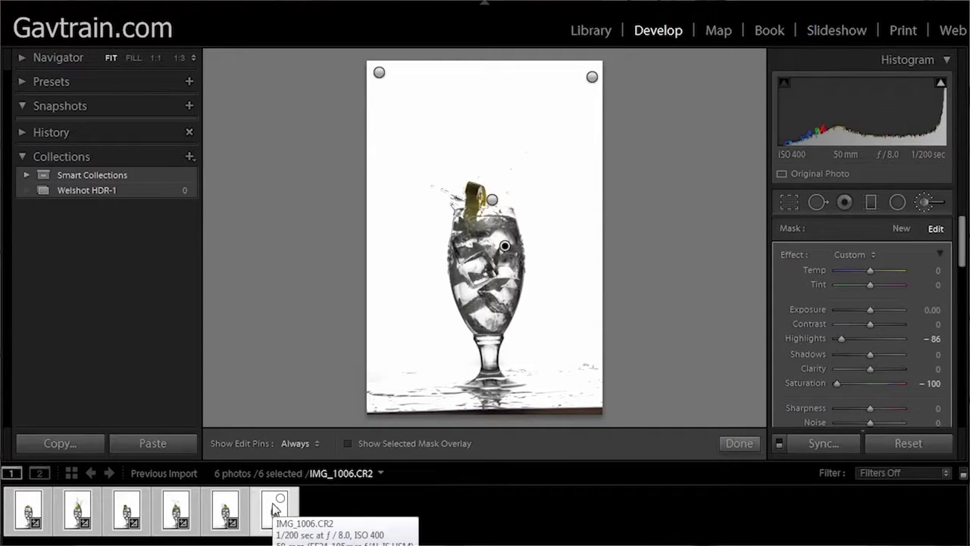
click(221, 508)
click(182, 523)
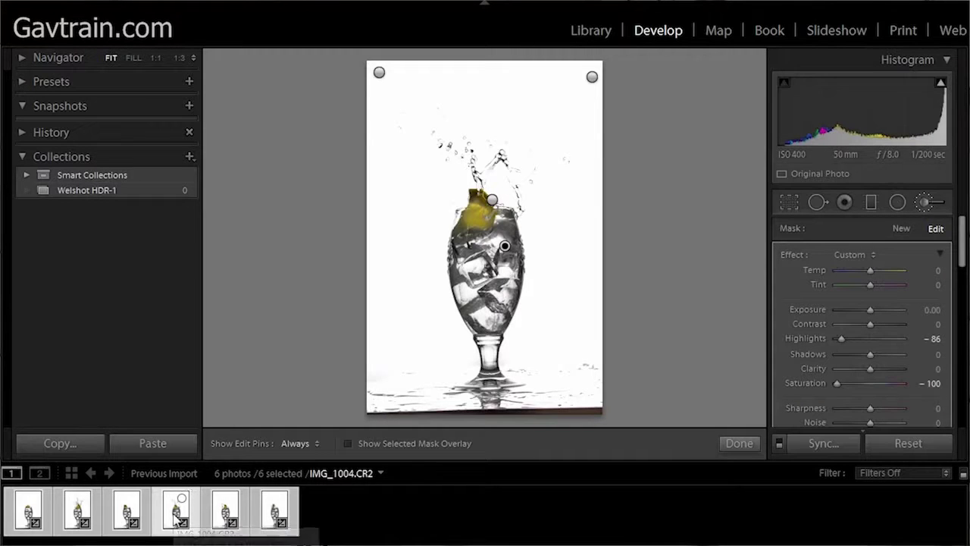
click(79, 511)
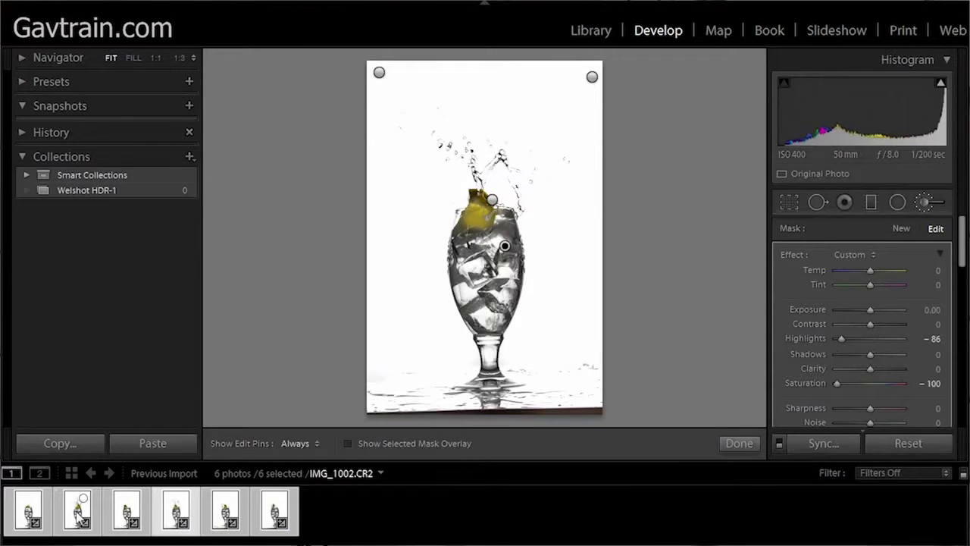